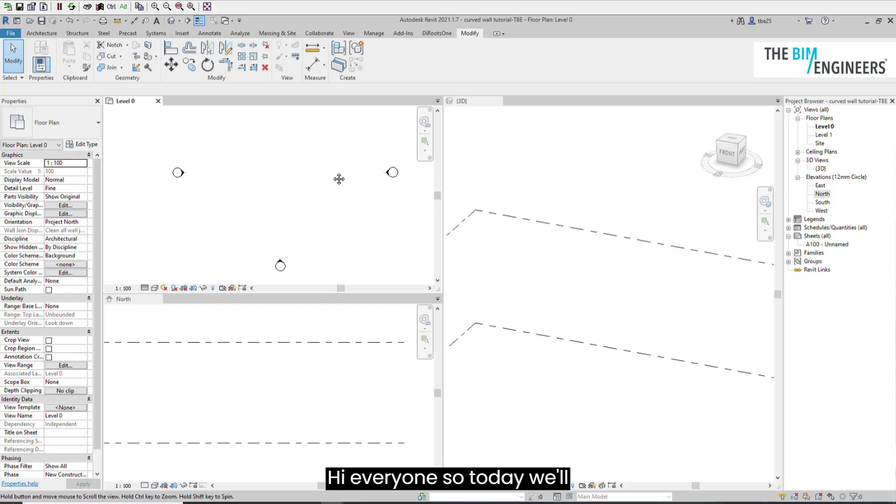
Step: Draw a horizontal reference plane across the Level 0 plan with the RP command
middle_click_drag(339, 179, 304, 193)
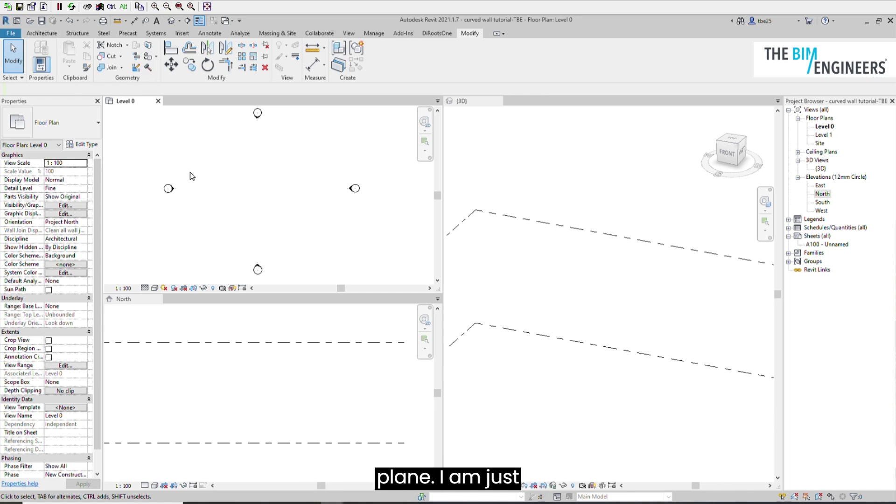
key("r")
key("p")
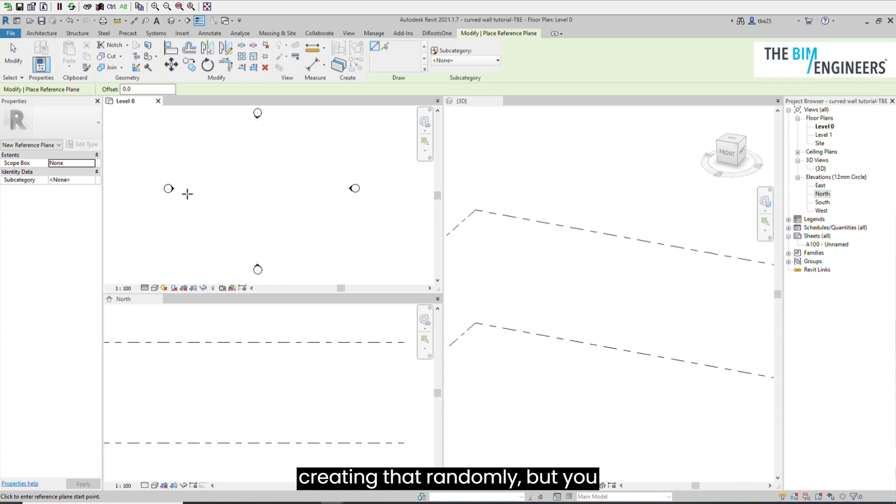
left_click(187, 193)
left_click(337, 192)
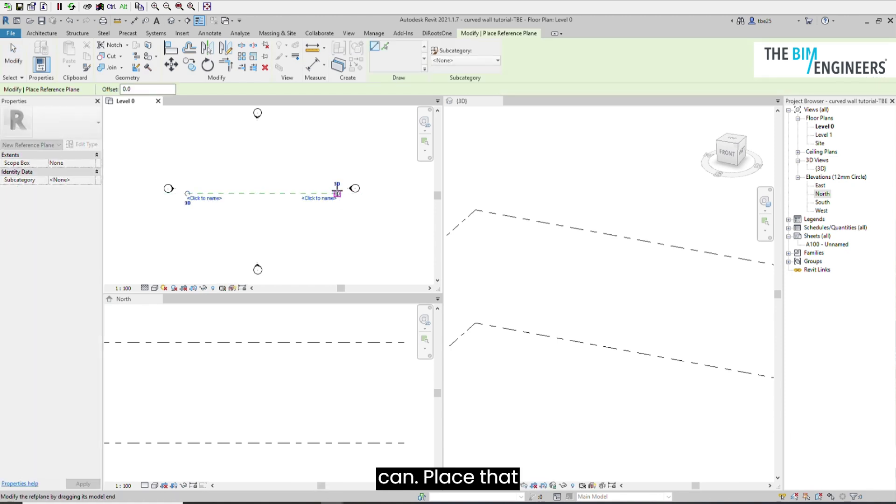
Step: Add two vertical reference planes 8300 apart crossing the horizontal one
left_click(232, 143)
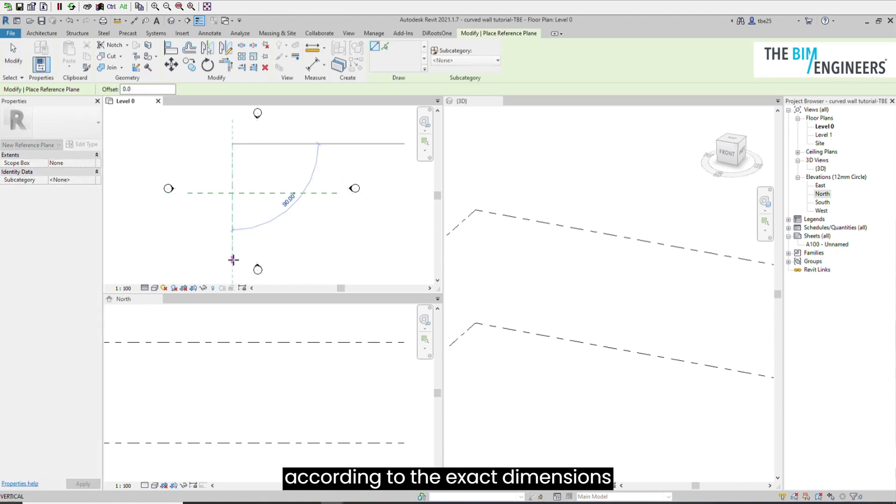
left_click(232, 261)
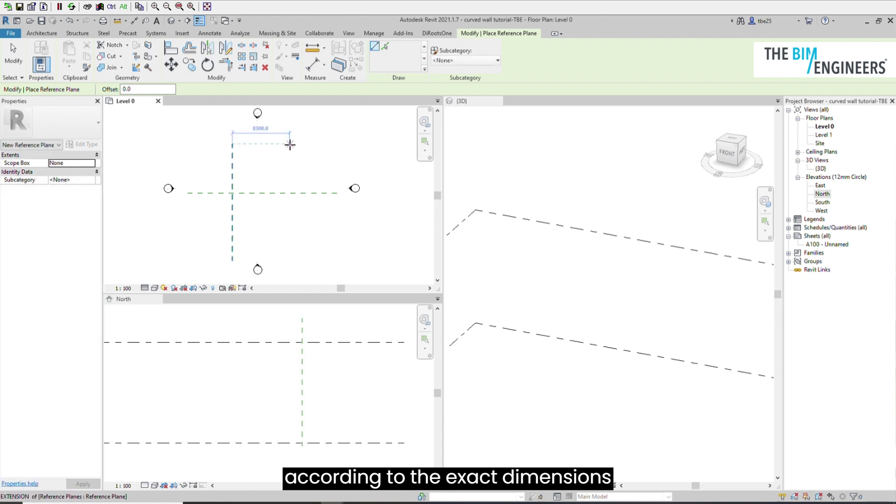
left_click(290, 144)
left_click(290, 258)
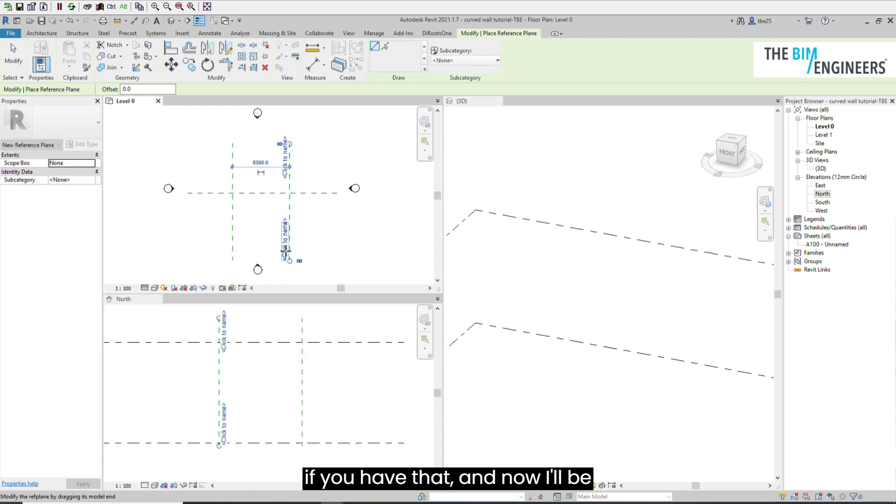
key("Escape")
key("Escape")
Step: Draw the first Start-End-Radius arc wall along the reference plane with radius 3000
middle_click_drag(266, 233, 260, 241)
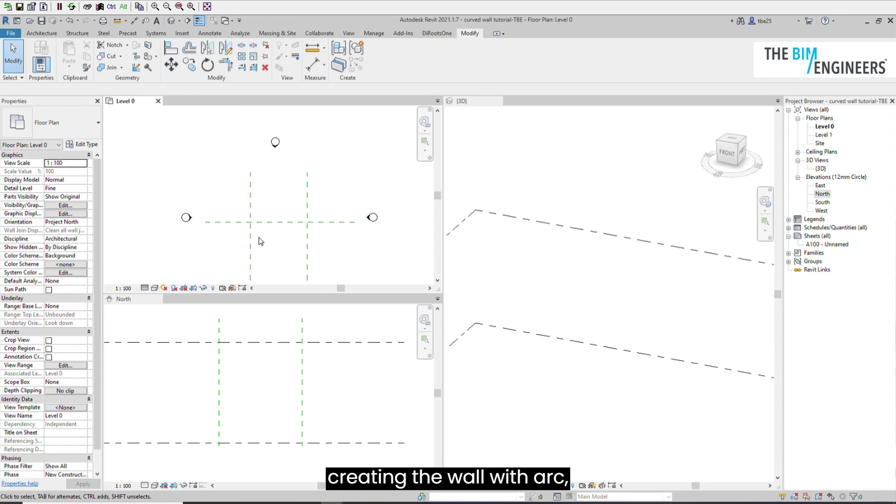
left_click(42, 33)
left_click(39, 51)
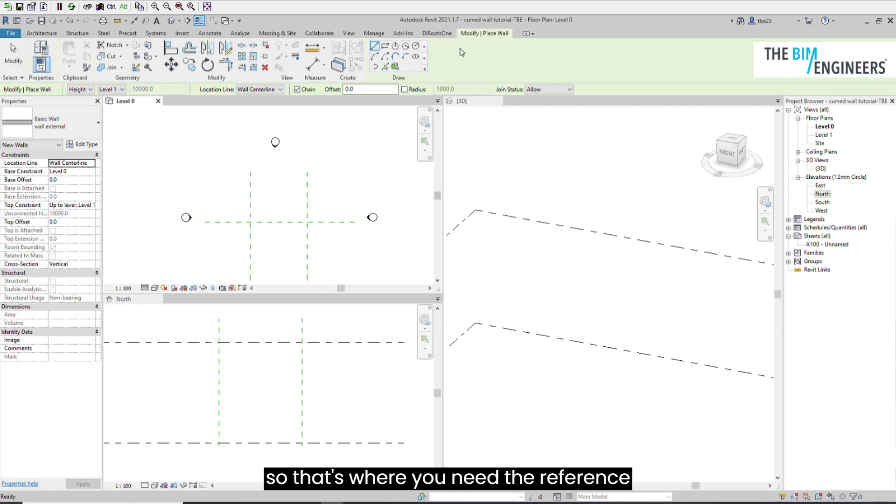
left_click(376, 56)
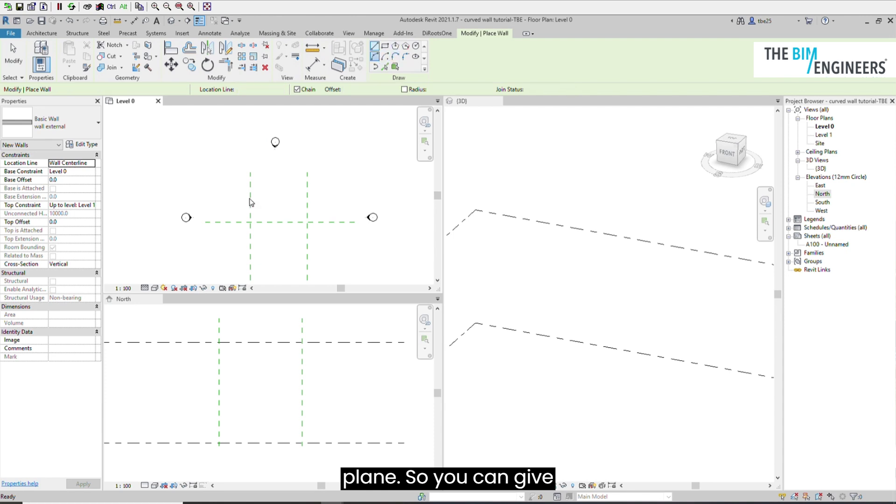
left_click(202, 222)
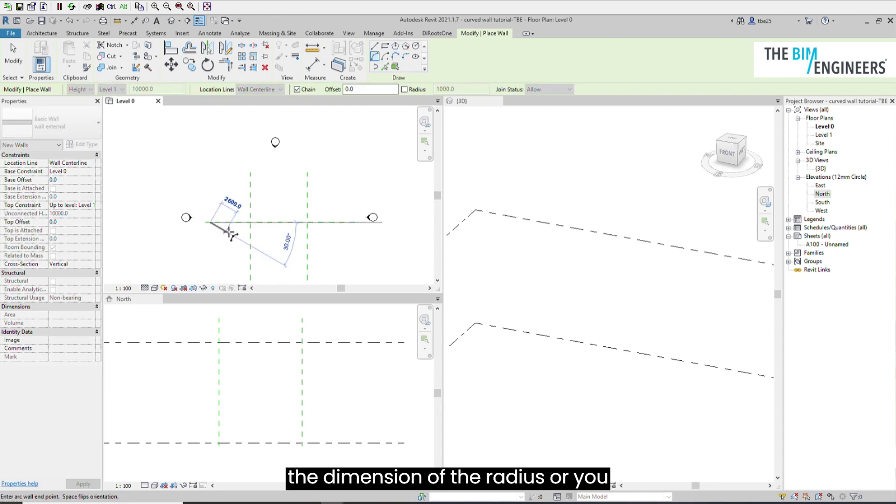
left_click(251, 222)
scroll(227, 219, "up", 2)
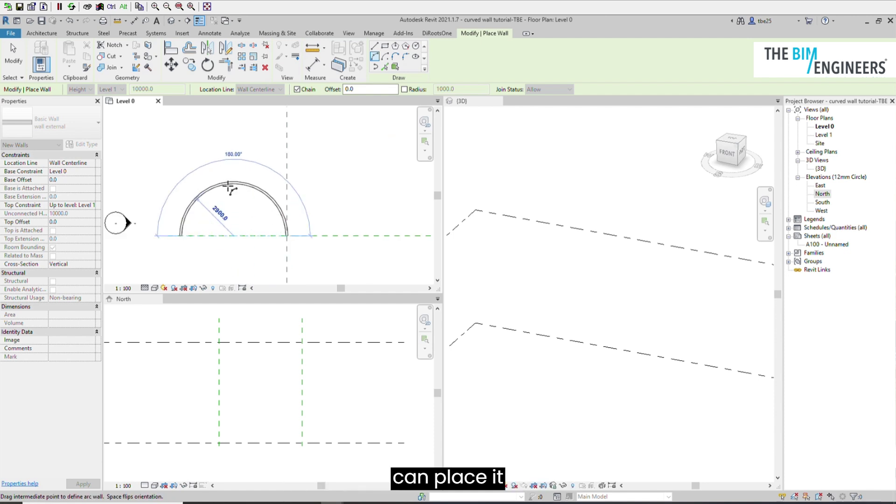
type("3000")
key("Return")
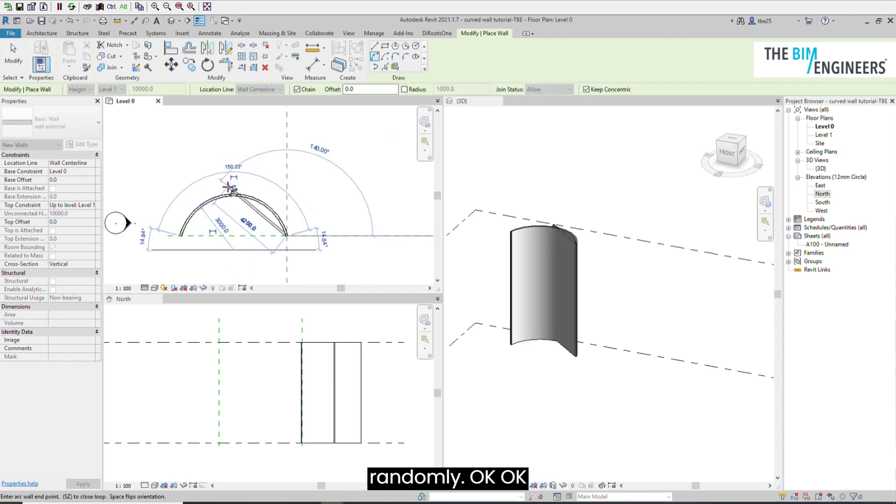
scroll(228, 187, "down", 1)
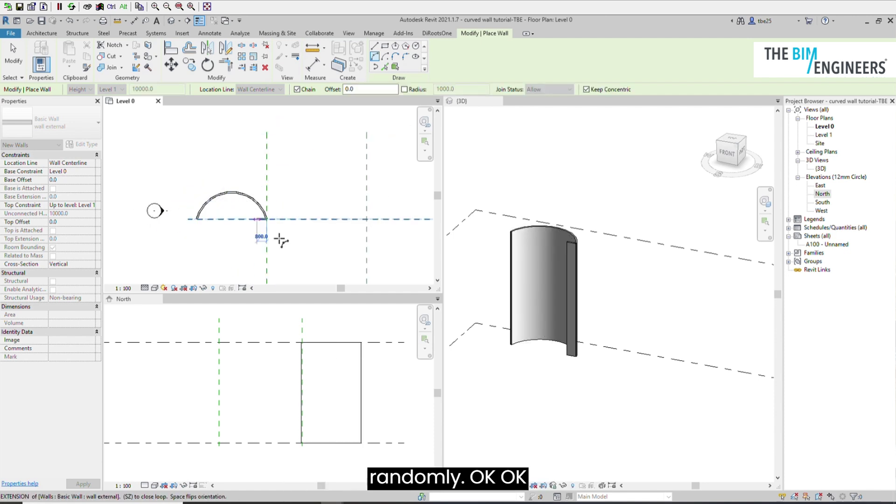
Step: Chain two more half-circle arcs, alternating their bends into an S-wave ending at the right plane
left_click(368, 218)
left_click(295, 242)
scroll(239, 210, "down", 1)
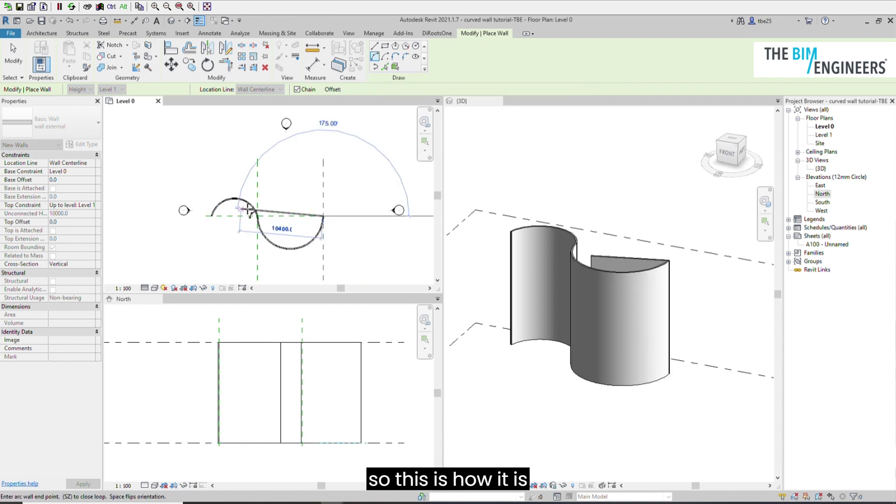
left_click(382, 216)
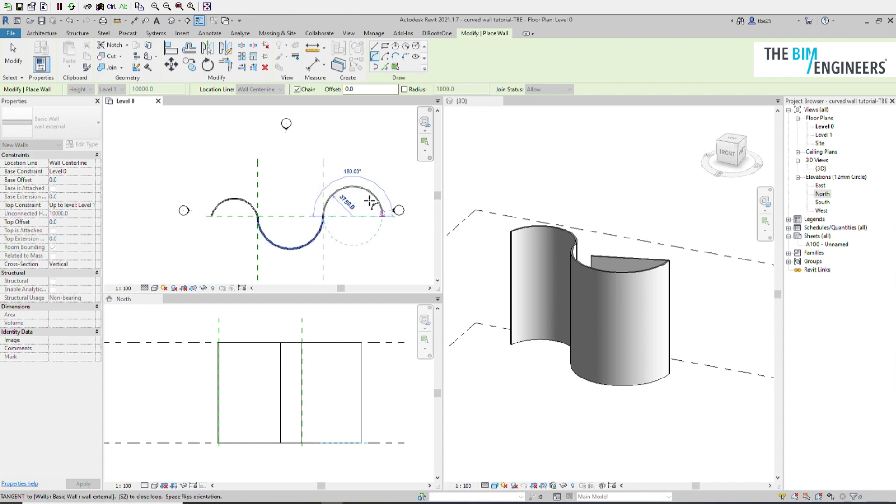
left_click(362, 195)
Step: Exit wall placement, check the wall in 3D, then activate the Level 0 plan and North elevation
key("Escape")
key("Escape")
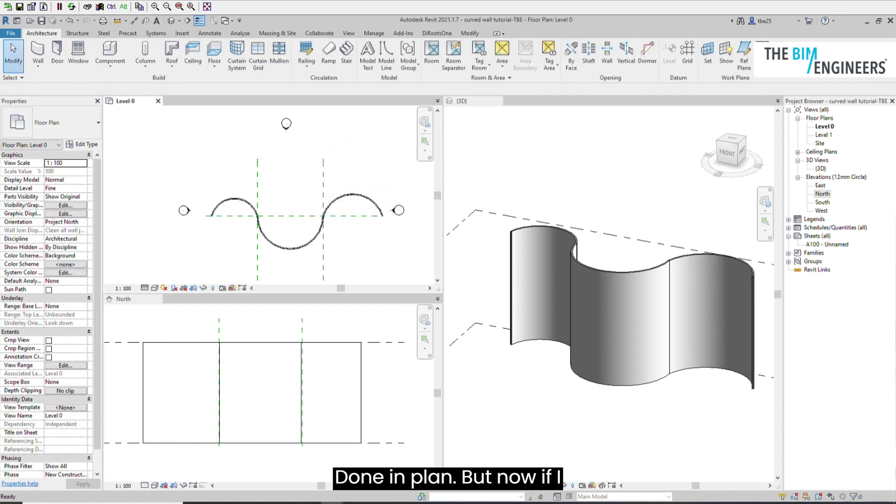
middle_click_drag(616, 284, 624, 232, "shift")
scroll(623, 232, "up", 2)
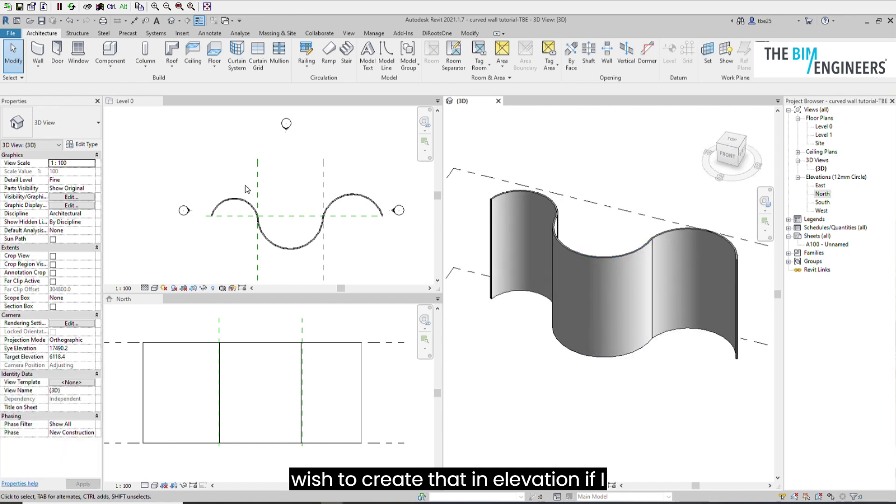
left_click(273, 180)
scroll(348, 238, "up", 2)
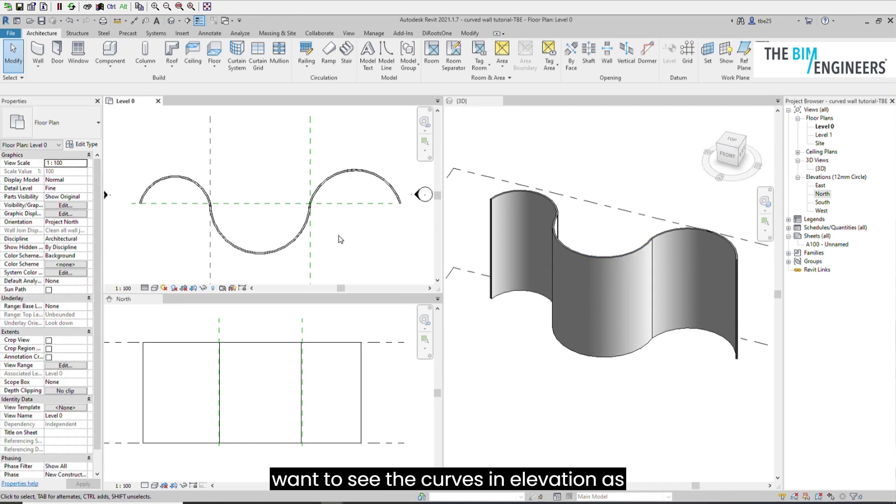
left_click(280, 394)
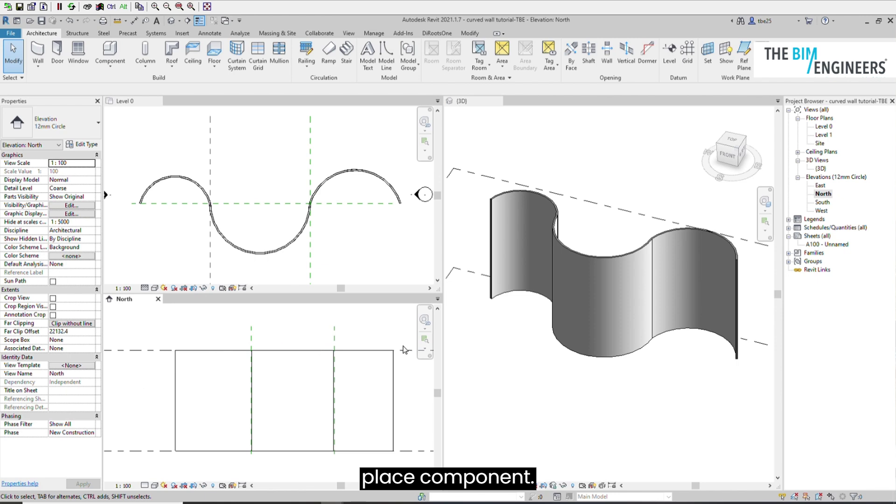
Step: Create an in-place Generic Models component named 'wall void'
left_click(629, 158)
left_click(103, 68)
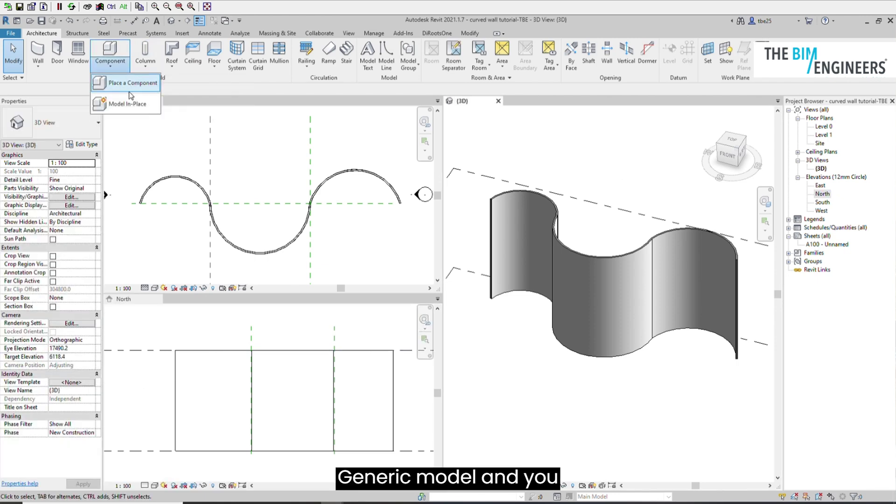
left_click(127, 104)
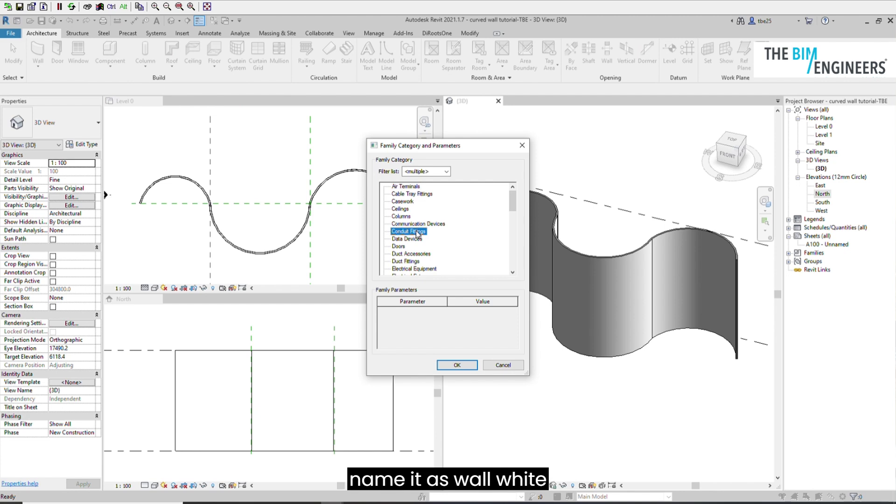
key("g")
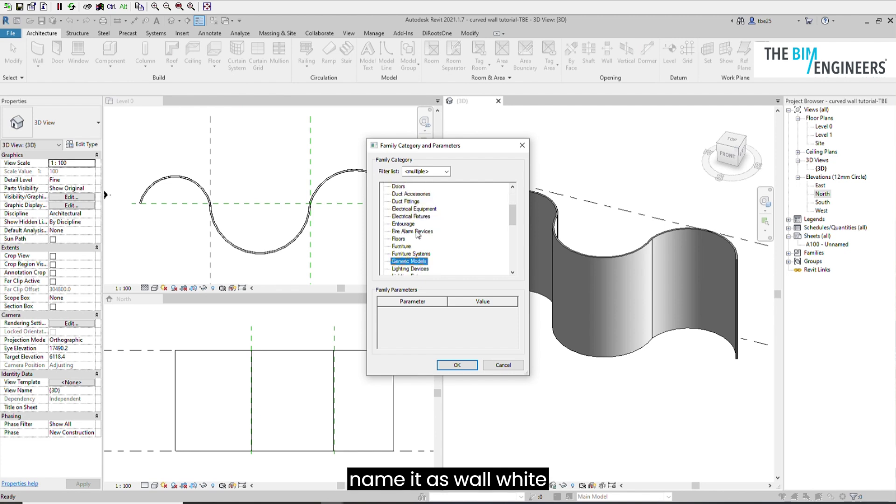
left_click(456, 365)
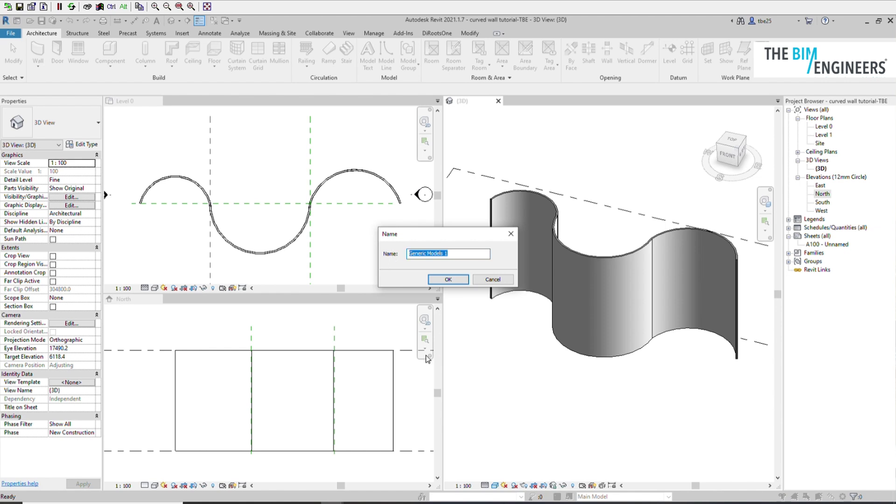
type("wall voi")
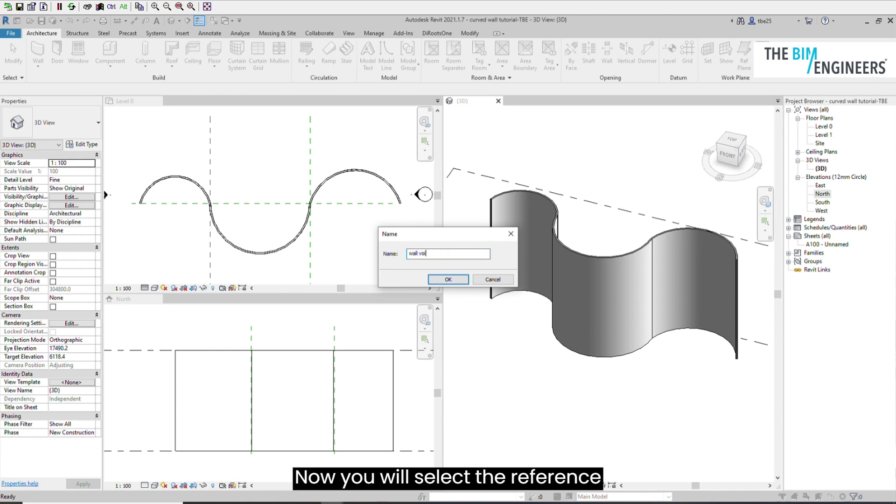
type("d")
key("Return")
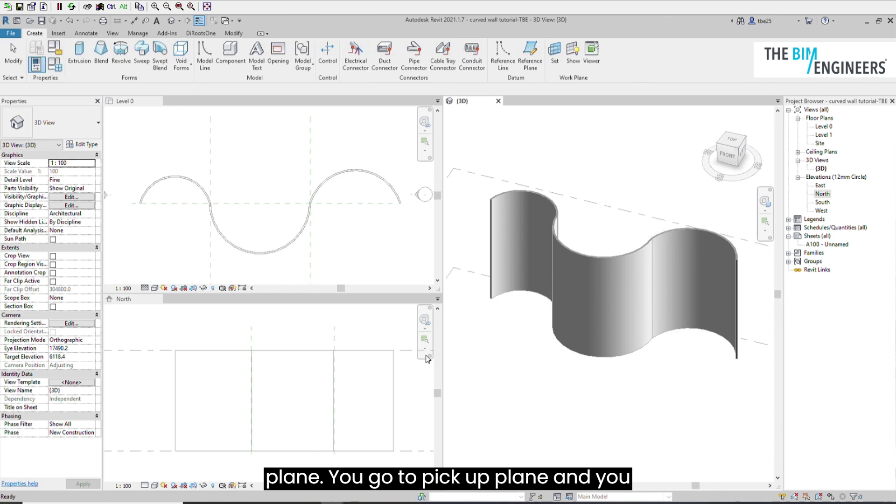
Step: Set the work plane to the reference plane through the wall and open the North elevation
left_click(554, 67)
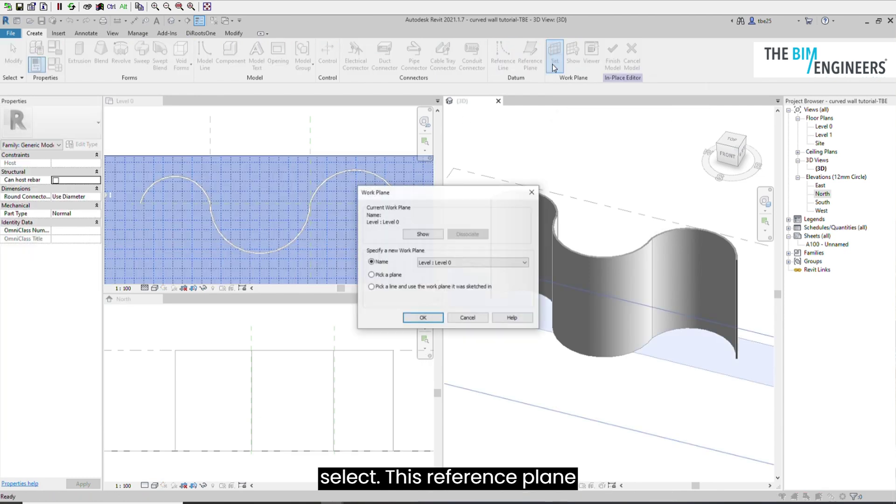
left_click(383, 275)
left_click(424, 317)
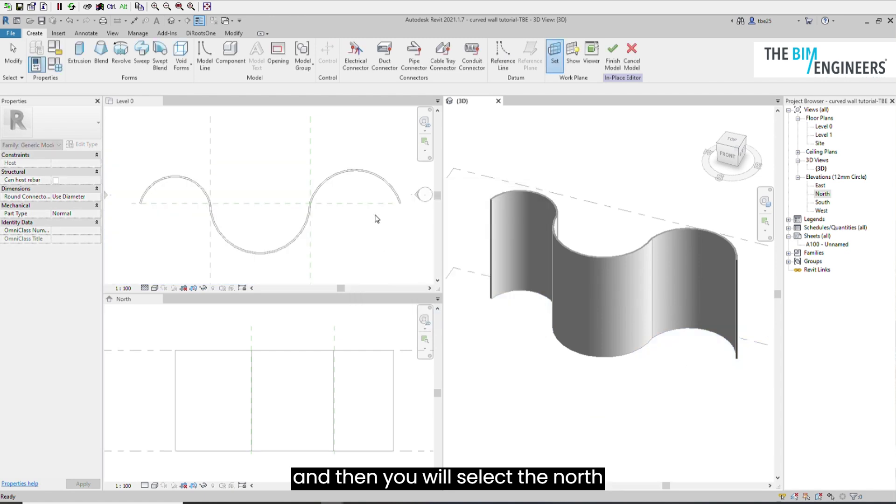
left_click(363, 205)
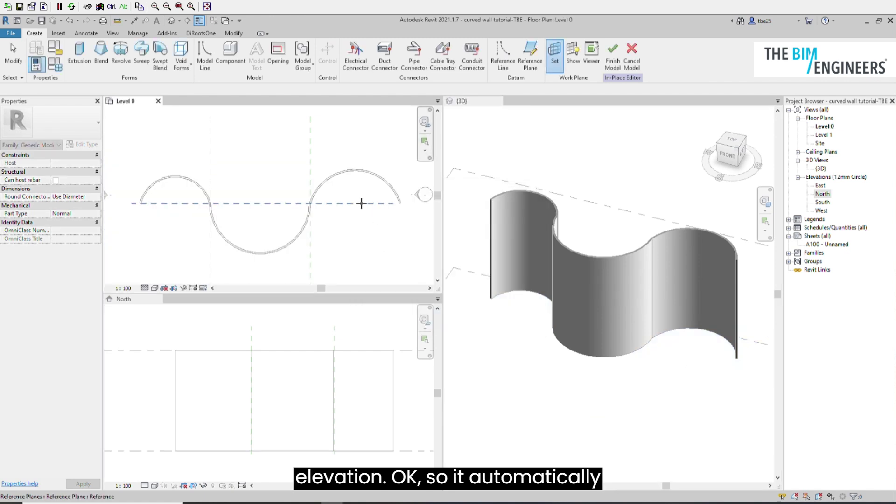
left_click(361, 203)
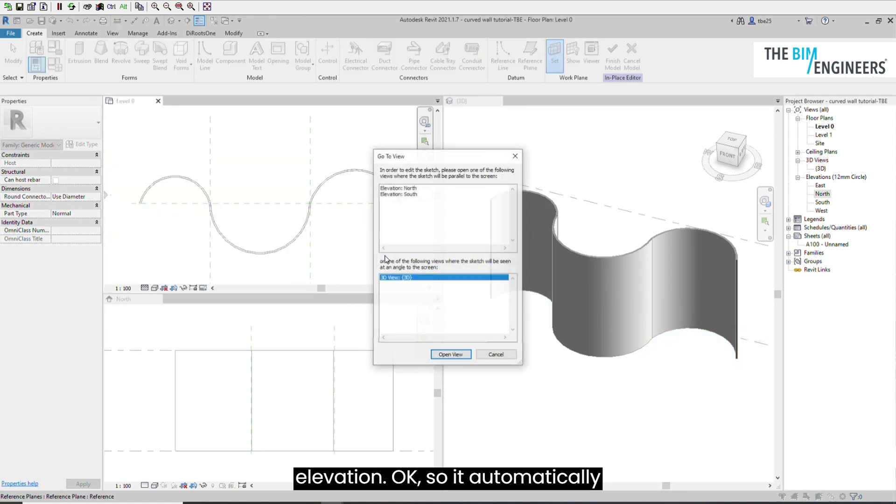
left_click(406, 188)
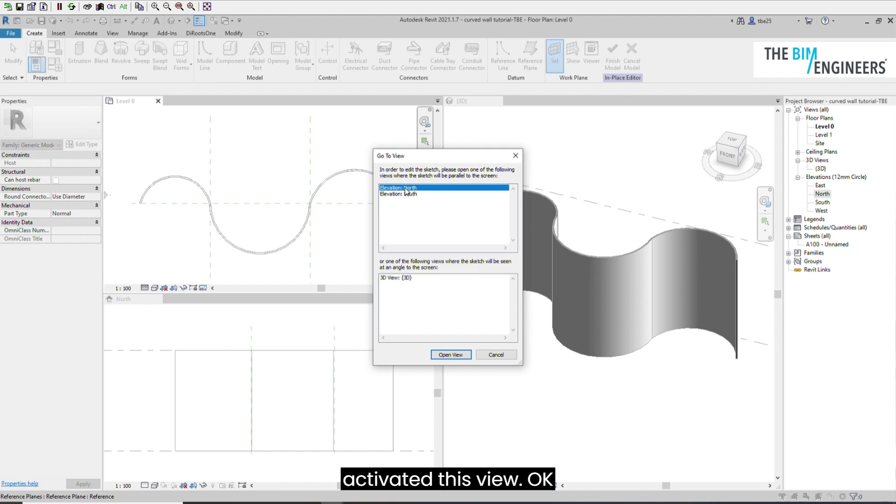
left_click(450, 355)
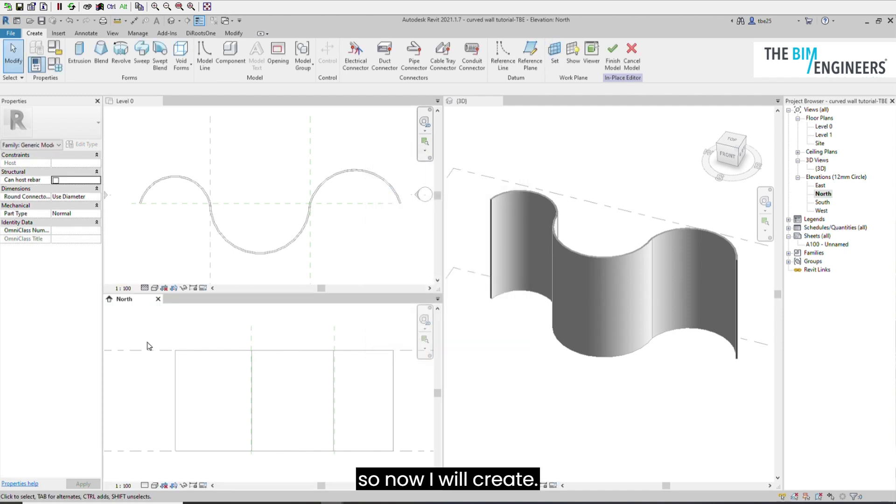
Step: Start a rectangular extrusion sketch and place its first corner above the wall
scroll(220, 384, "down", 2)
middle_click_drag(240, 398, 238, 400)
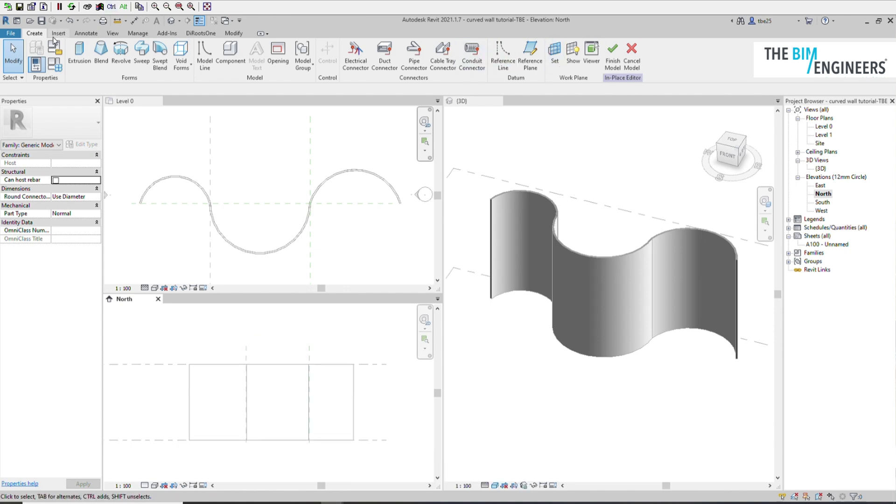
left_click(79, 52)
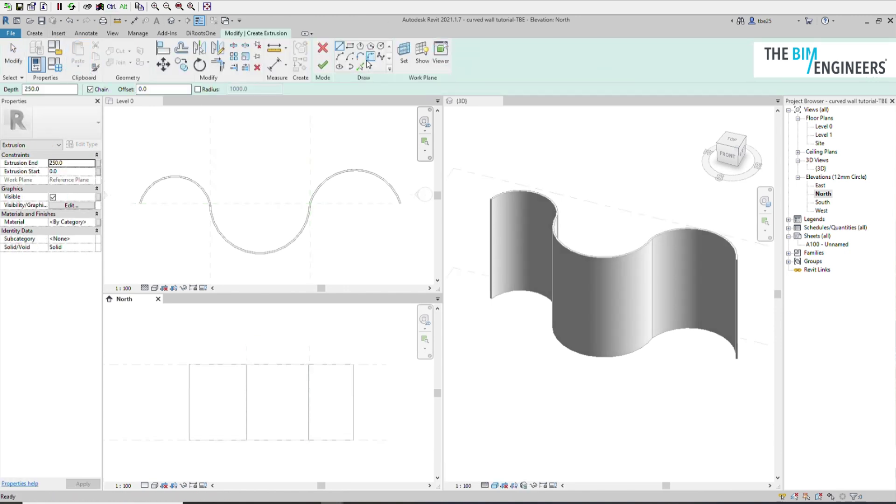
left_click(350, 46)
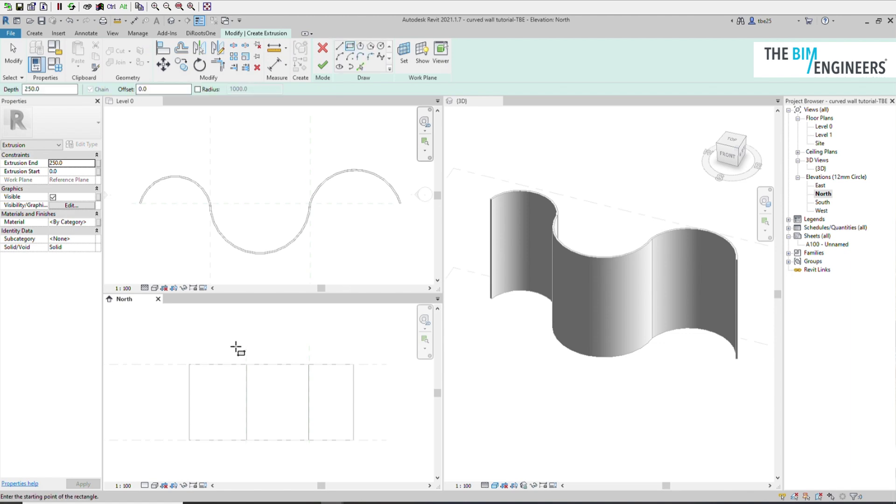
left_click(164, 346)
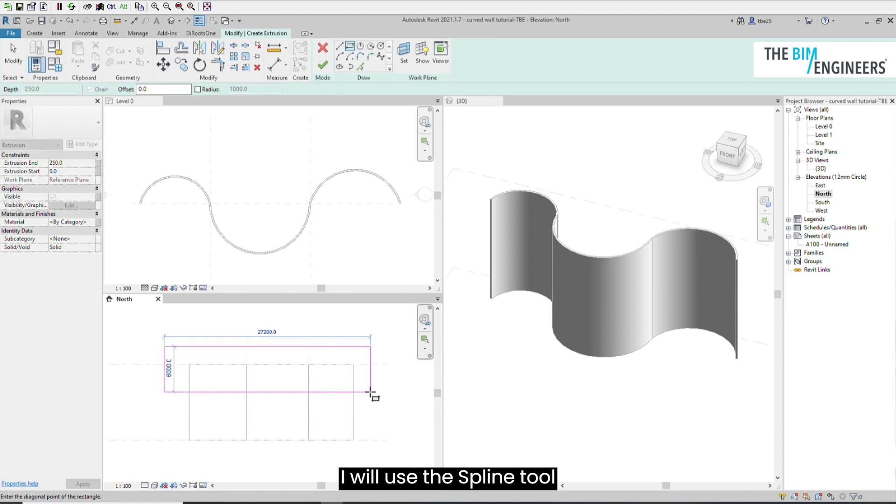
Step: Complete the rectangle and draw a wavy spline along its bottom across the wall top
left_click(370, 394)
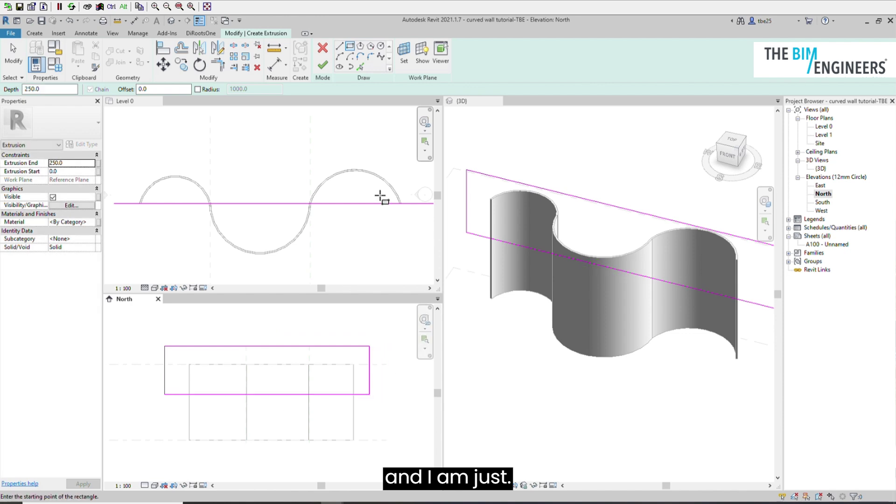
left_click(381, 56)
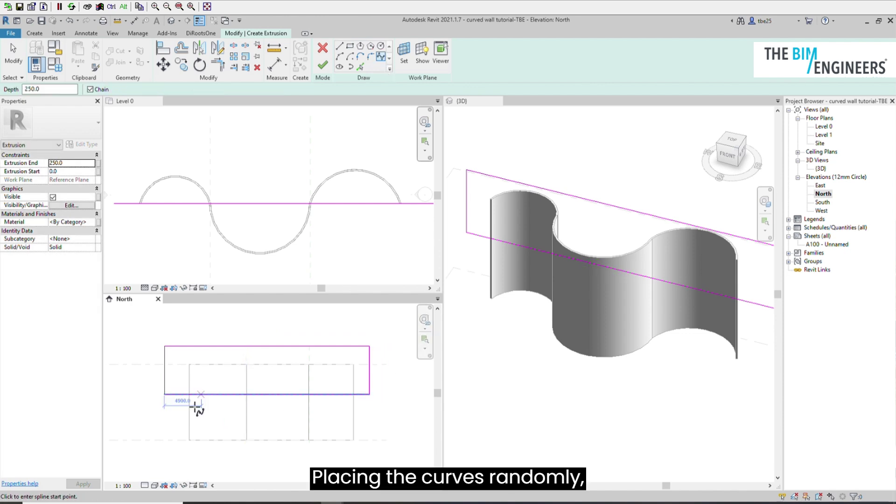
scroll(166, 397, "up", 2)
left_click(164, 391)
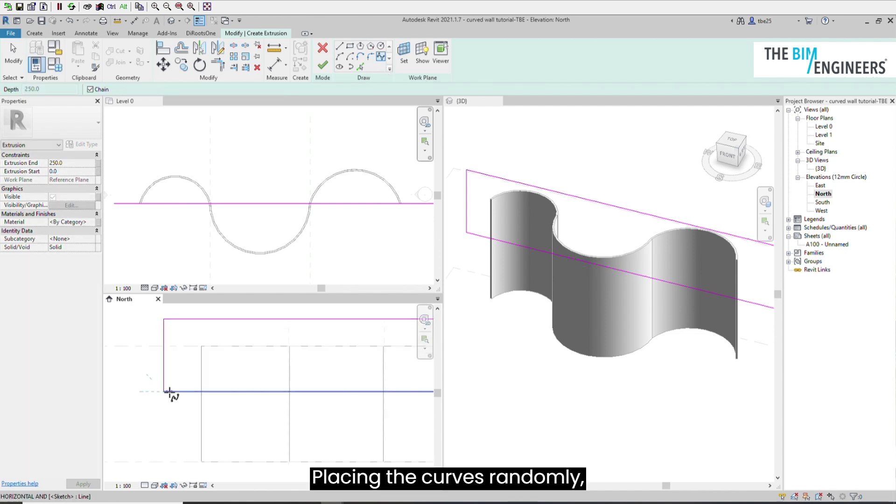
left_click(219, 363)
left_click(268, 412)
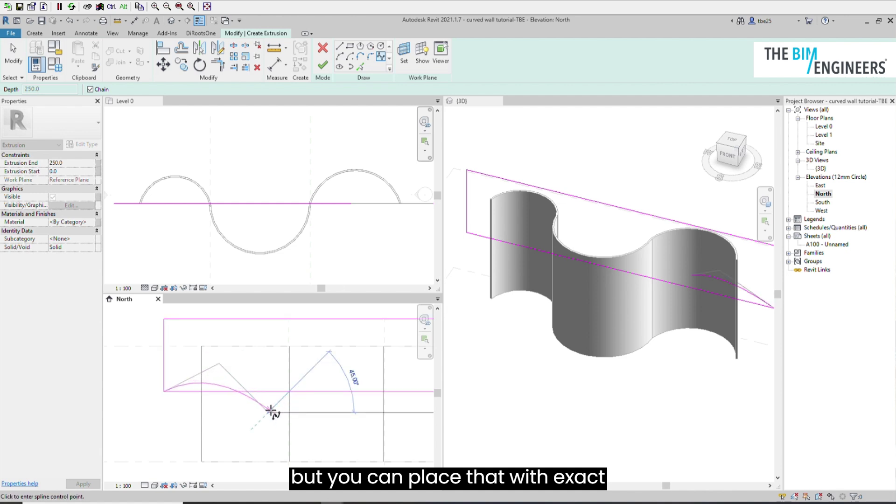
middle_click_drag(327, 421, 299, 420)
left_click(281, 411)
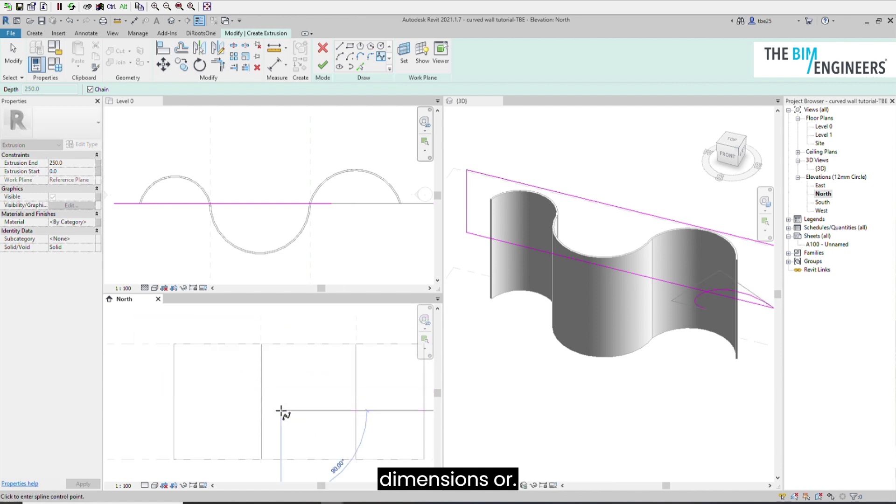
left_click(341, 366)
middle_click_drag(341, 367, 300, 364)
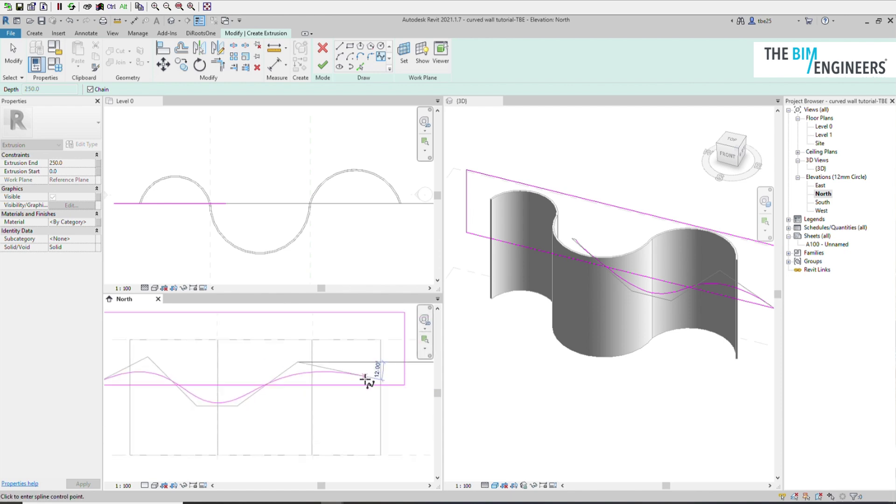
left_click(353, 410)
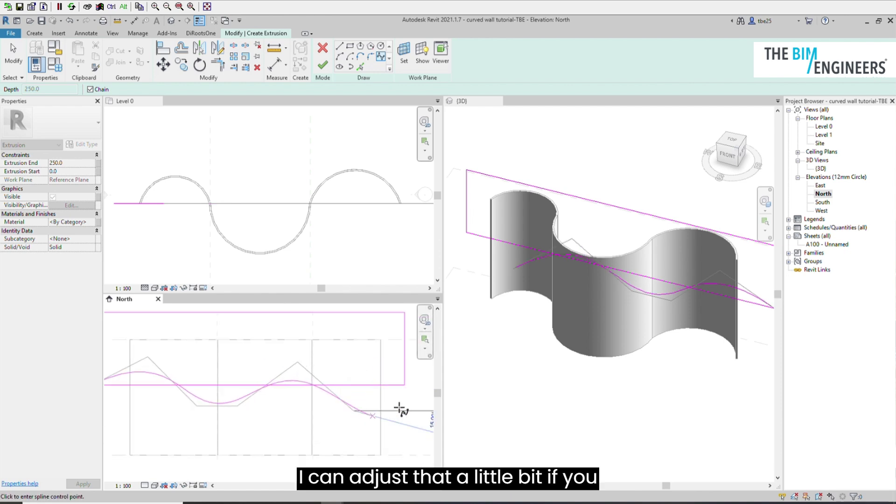
left_click(405, 383)
key("Escape")
key("Escape")
Step: Adjust the spline's tangent handle to smooth the wave
left_click(231, 406)
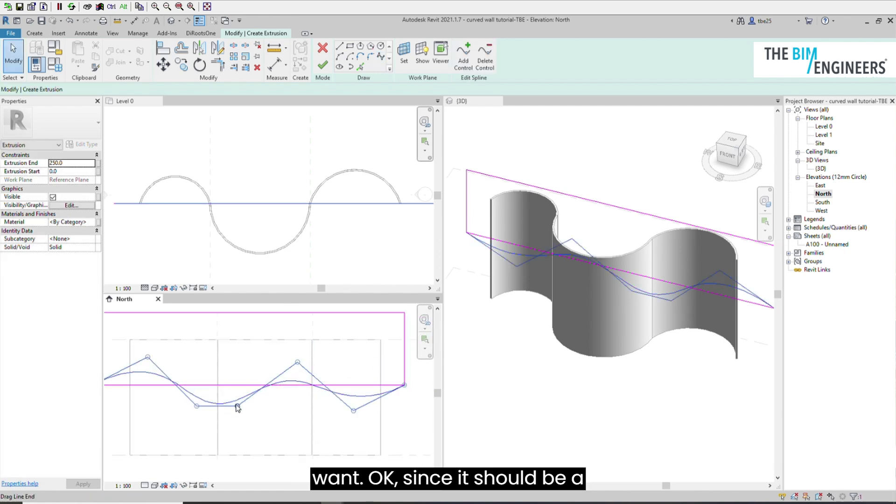
scroll(236, 408, "up", 2)
left_click_drag(238, 407, 240, 394)
scroll(239, 394, "down", 3)
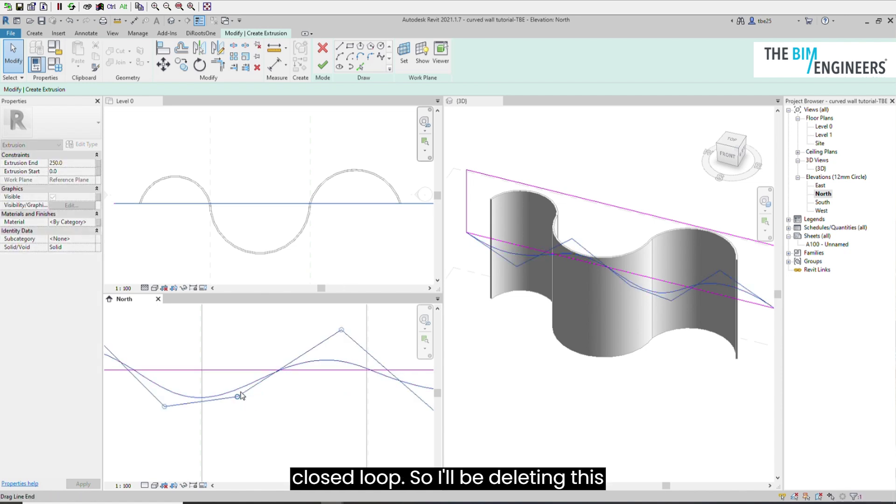
key("Escape")
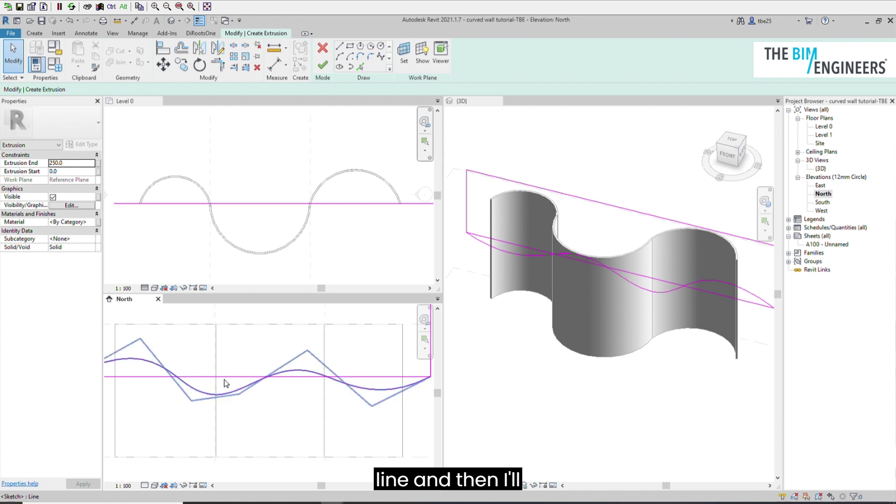
Step: Delete the rectangle's straight bottom sketch line
key("Tab")
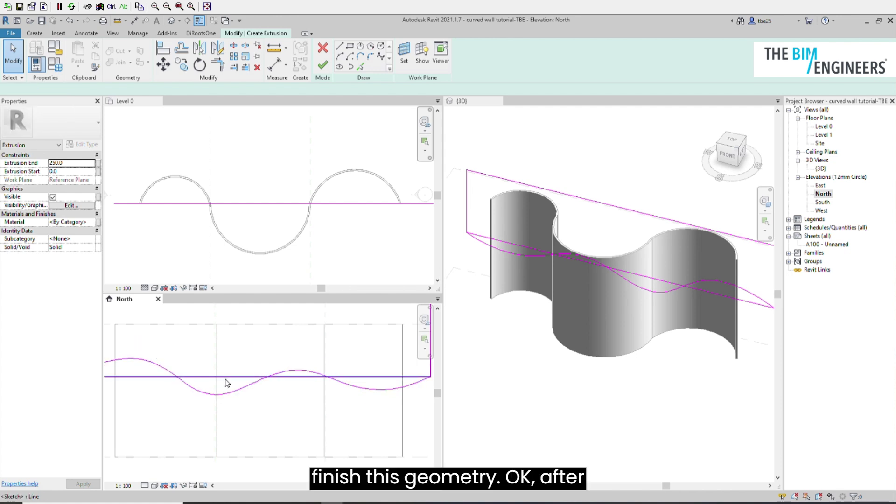
left_click(224, 383)
key("Delete")
scroll(225, 383, "down", 3)
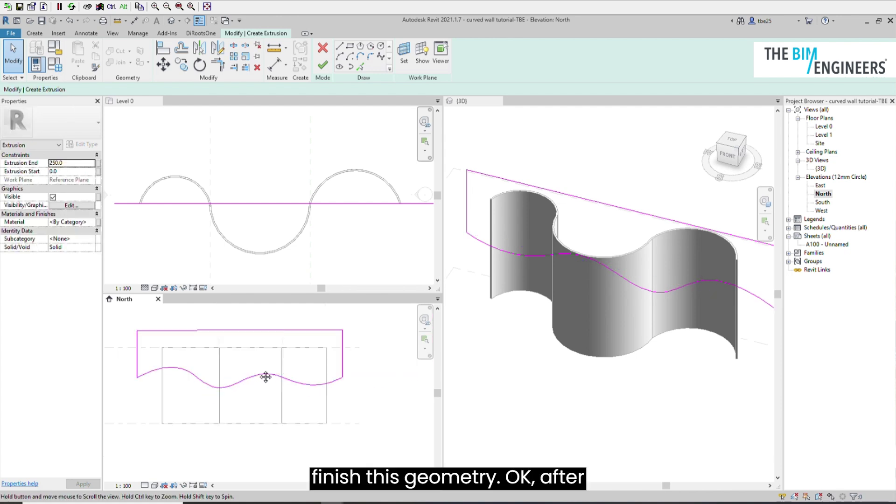
Step: Finish the extrusion sketch and view the new extrusion in 3D
left_click(323, 66)
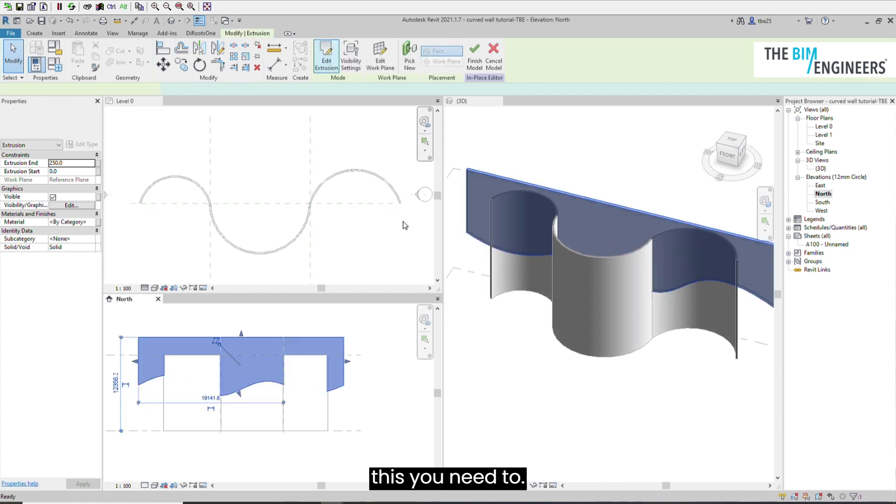
left_click(629, 155)
middle_click_drag(629, 154, 629, 265, "shift")
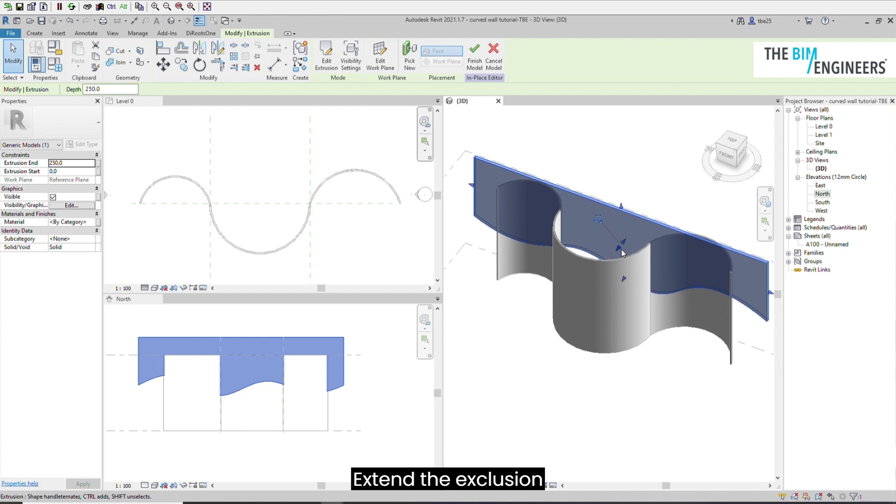
Step: Stretch the extrusion from -4422.5 to 4341.4 so it spans the whole wall depth
mouse_move(621, 249)
left_mouse_down()
mouse_move(590, 276)
mouse_move(622, 266)
left_mouse_up()
middle_click_drag(622, 266, 638, 259, "shift")
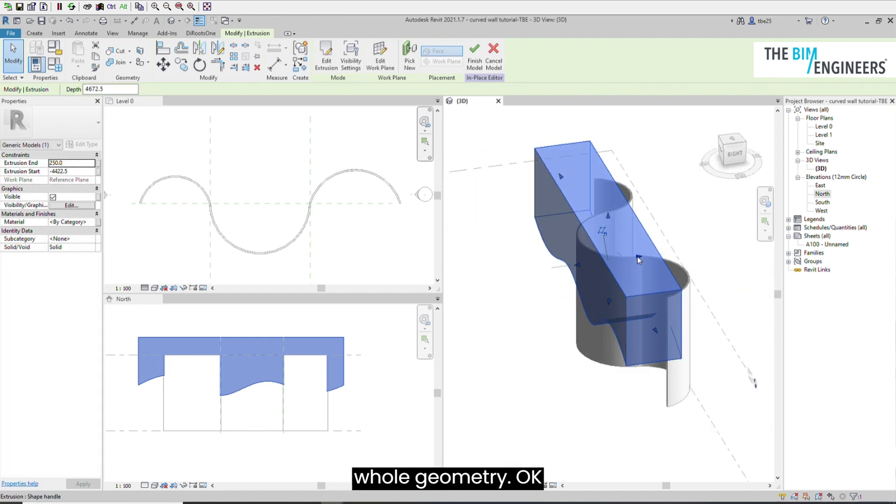
left_click_drag(638, 260, 685, 263)
middle_click_drag(686, 264, 676, 264, "shift")
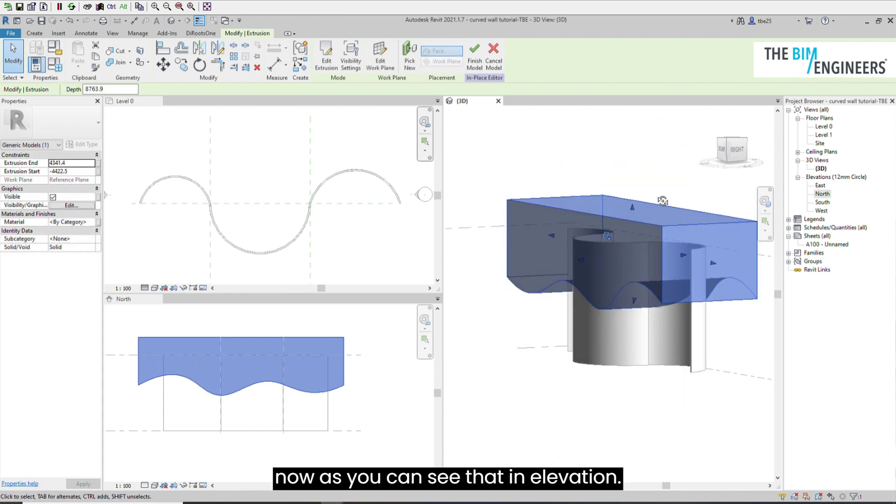
middle_click_drag(662, 200, 624, 167, "shift")
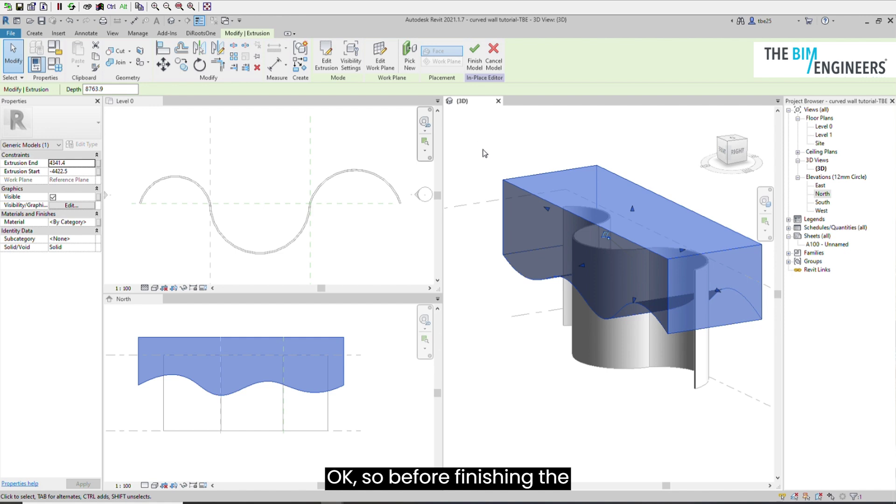
scroll(285, 443, "up", 2)
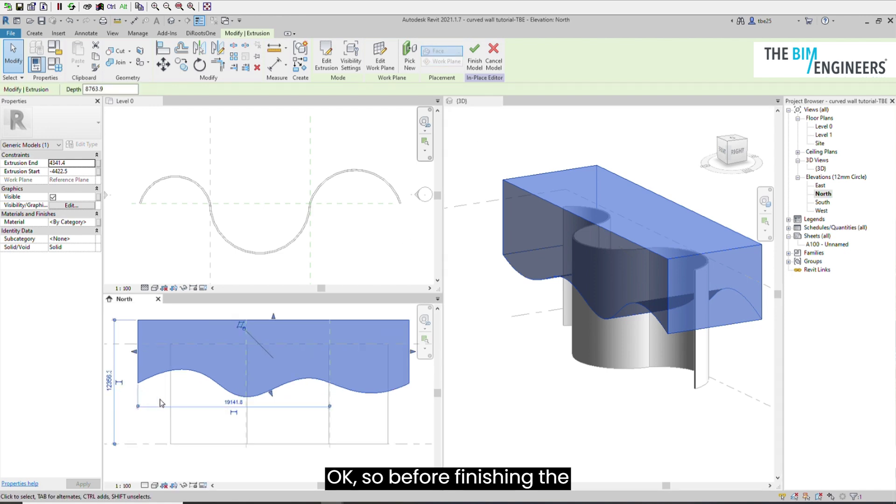
middle_click_drag(369, 426, 357, 431)
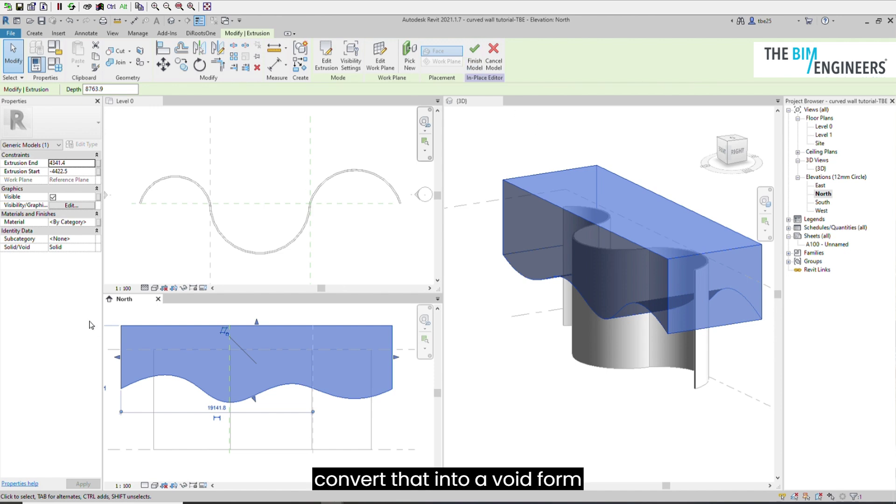
Step: Set the extrusion's Solid/Void property to Void and check it in 3D
left_click(70, 246)
left_click(91, 248)
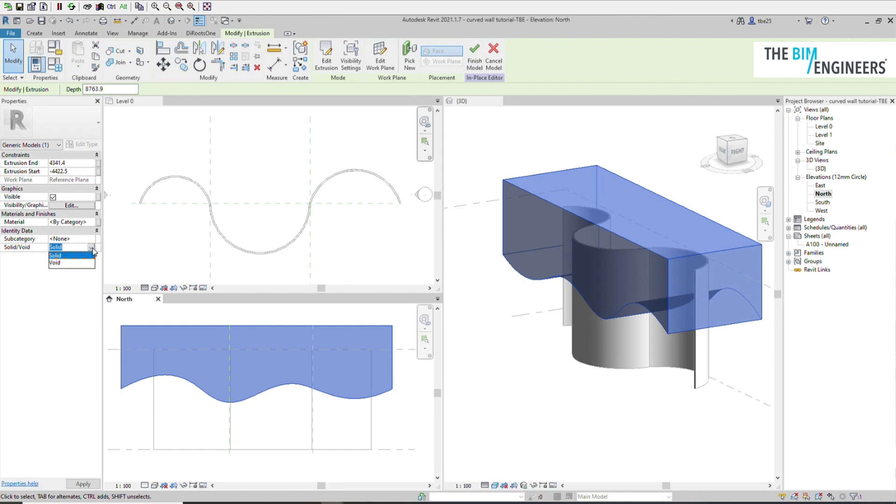
left_click(78, 263)
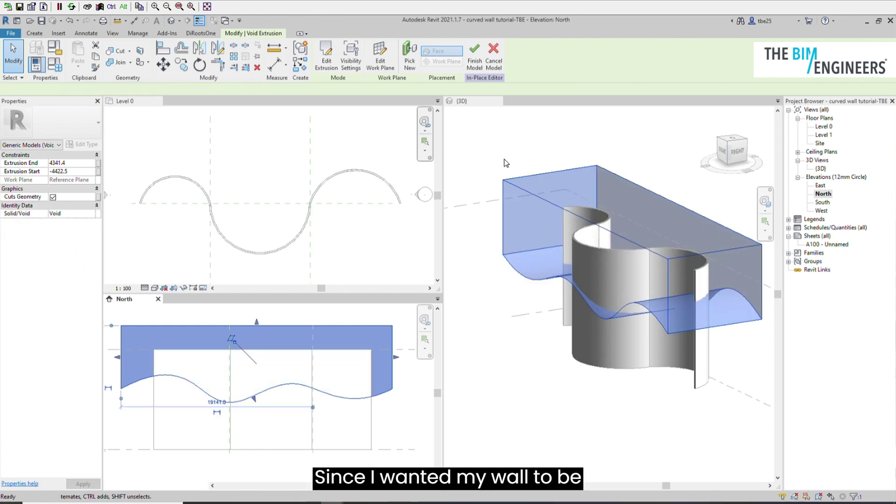
middle_click_drag(489, 167, 536, 79, "shift")
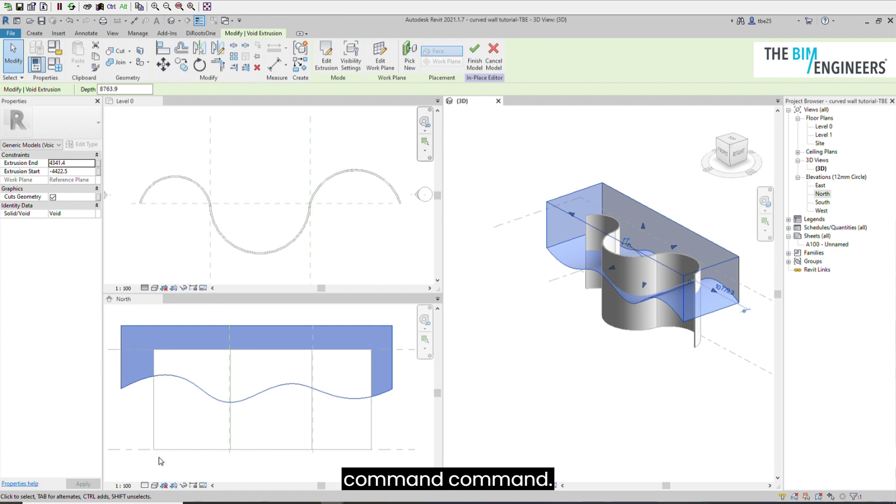
Step: Use Cut Geometry to cut the first wall piece with the void
left_click(120, 52)
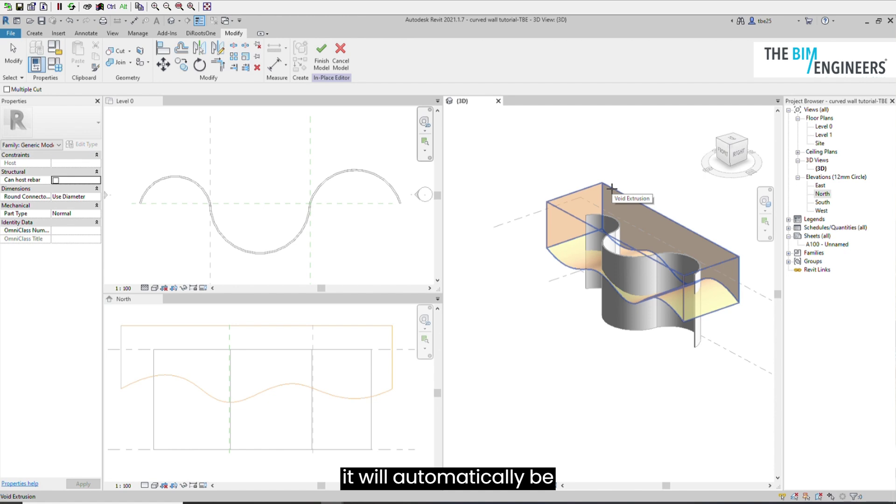
left_click(611, 188)
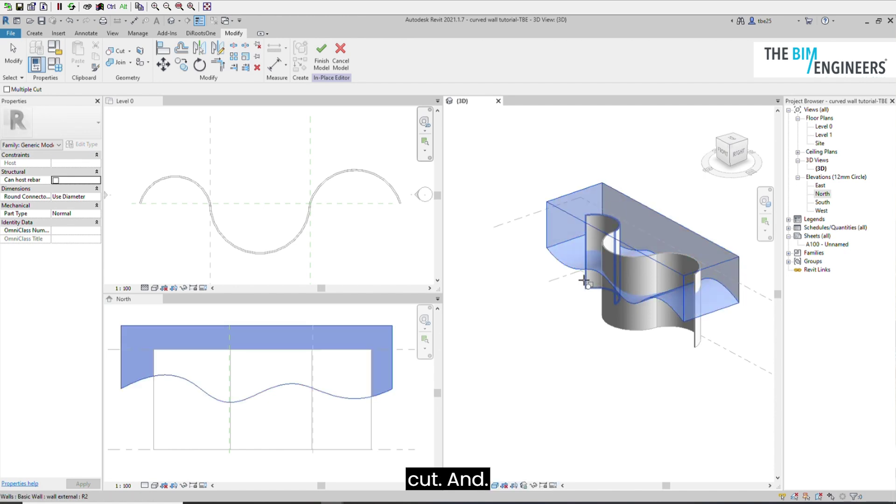
left_click(584, 280)
middle_click_drag(584, 280, 652, 268, "shift")
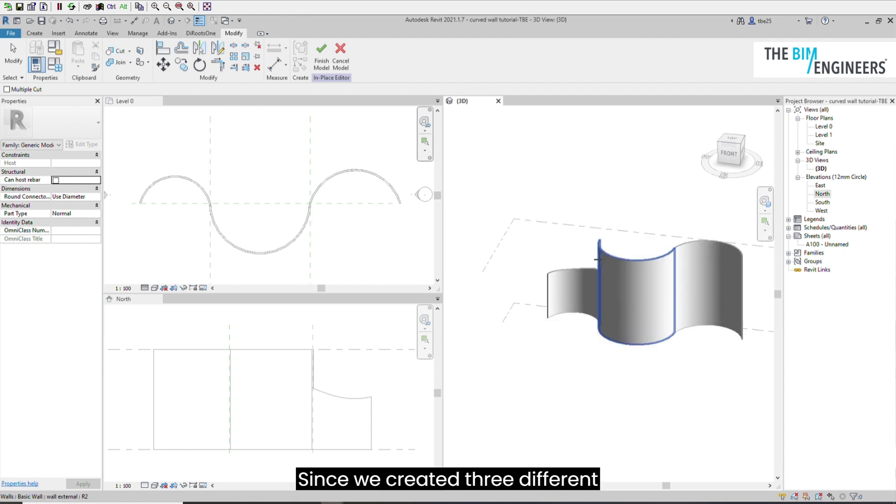
scroll(593, 248, "down", 2)
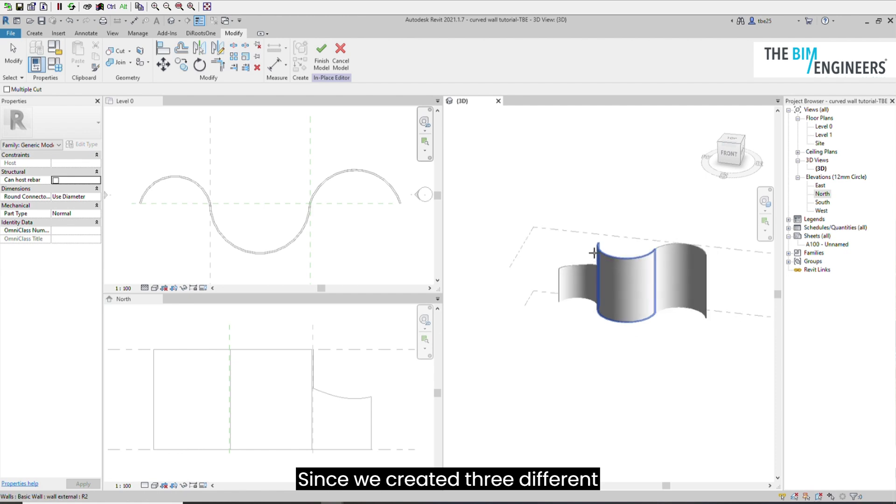
scroll(622, 238, "down", 2)
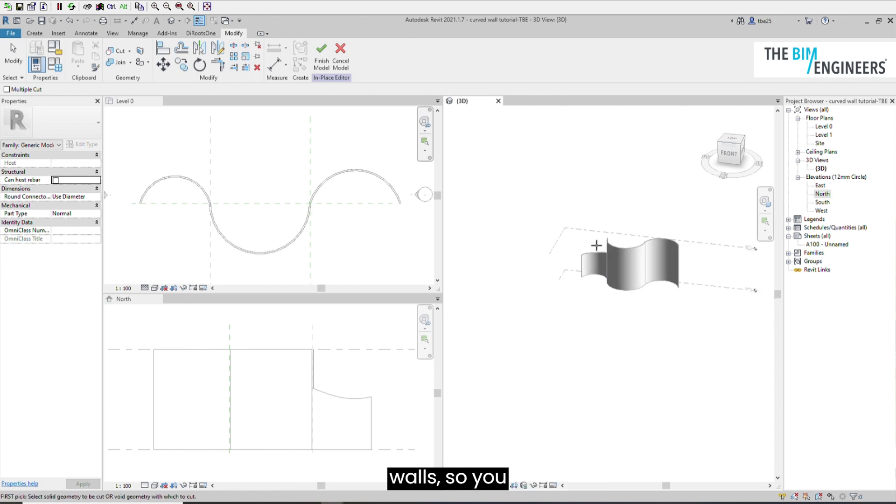
scroll(595, 247, "up", 3)
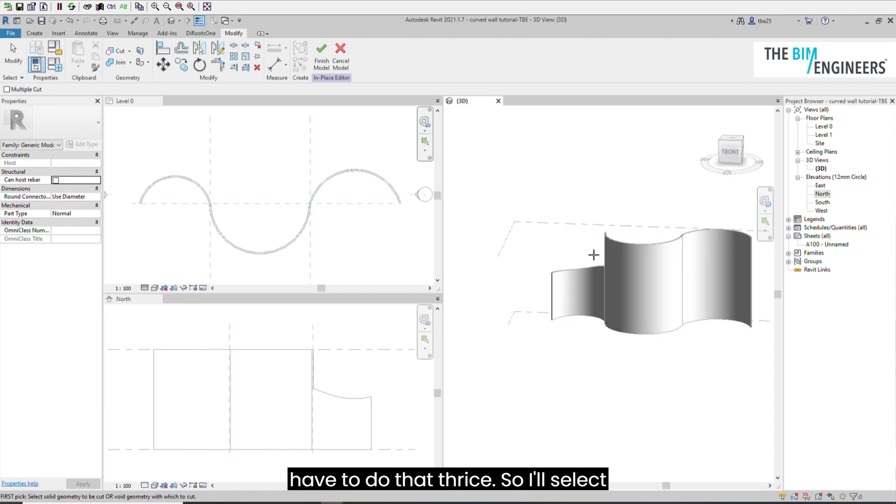
scroll(594, 255, "down", 3)
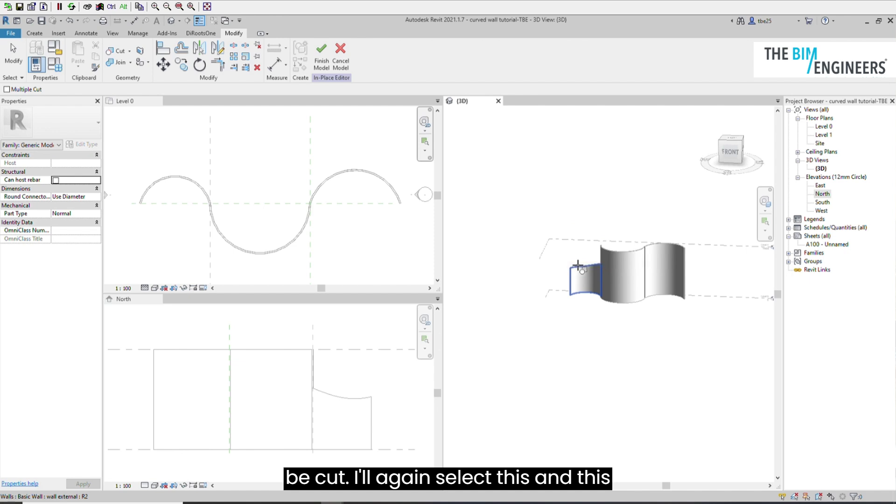
Step: Cut the short left wall piece and the tall wall piece with the void
left_click(578, 265)
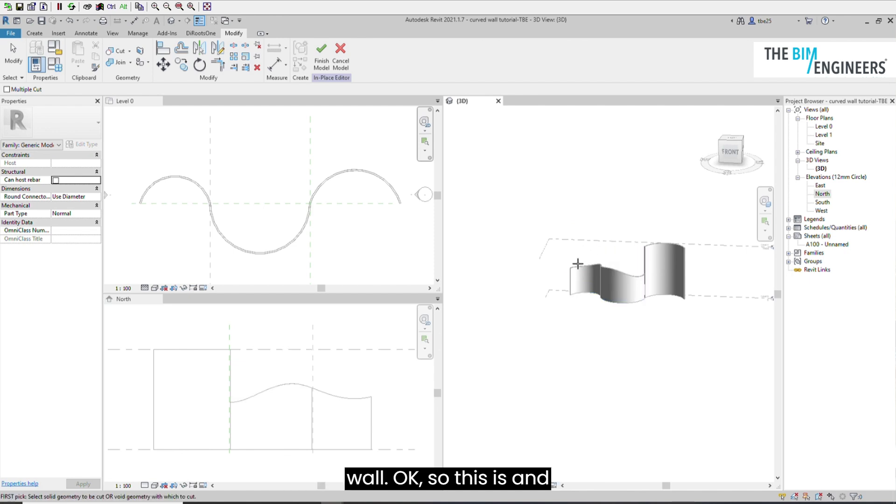
left_click(578, 261)
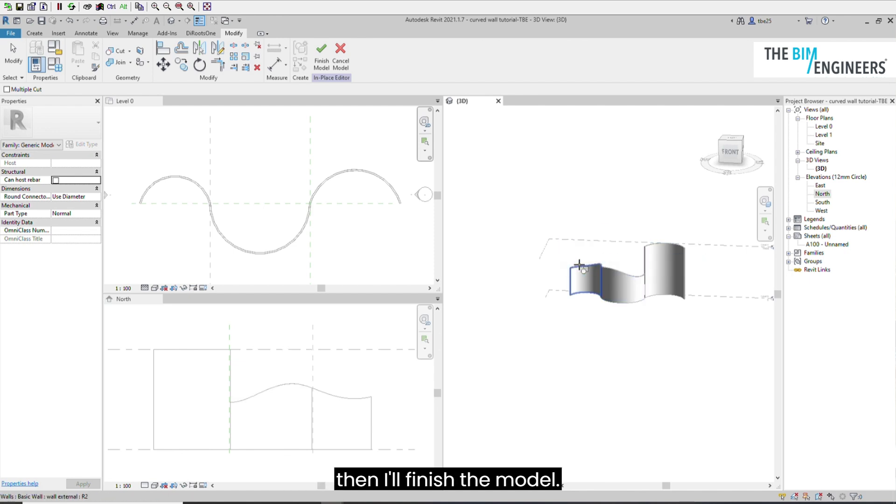
left_click(659, 246)
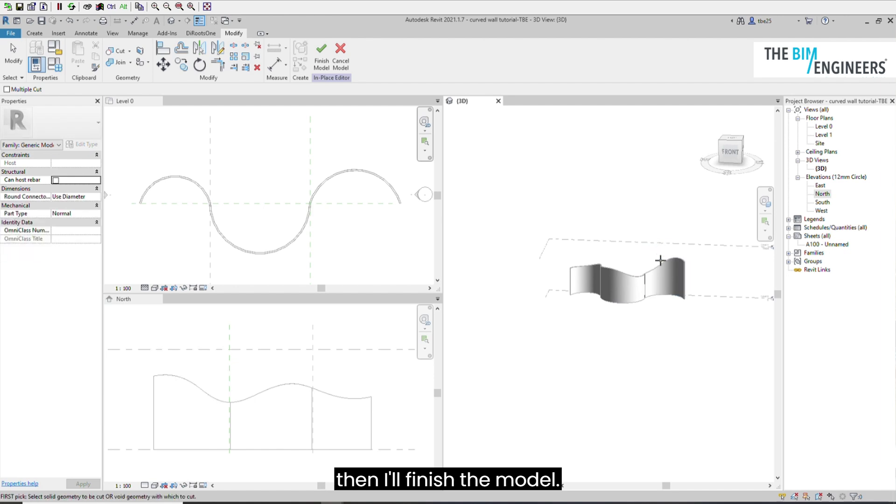
scroll(617, 269, "up", 5)
scroll(618, 269, "down", 4)
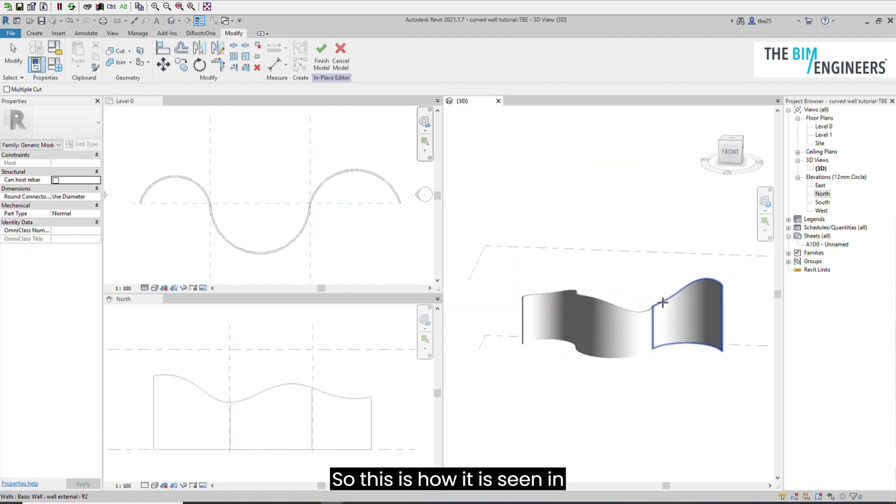
Step: Finish the in-place model, inspect the wavy wall in 3D, and switch to the North elevation
left_click(321, 56)
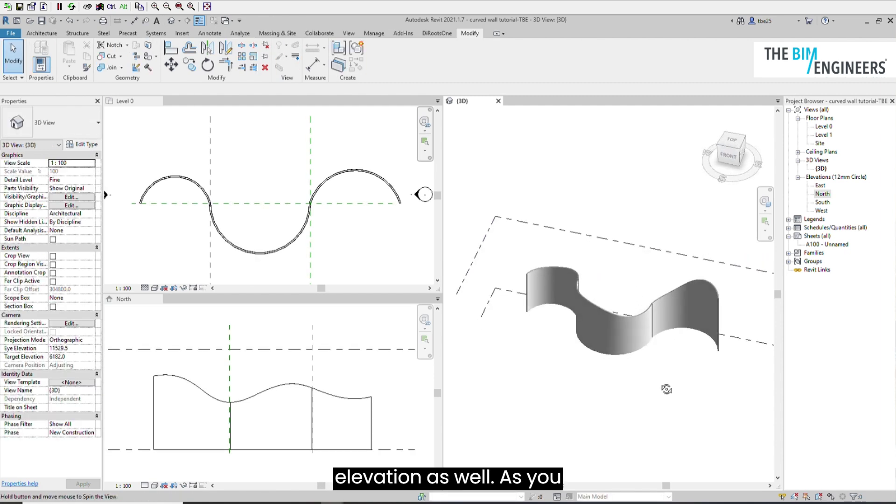
middle_click_drag(666, 389, 577, 320, "shift")
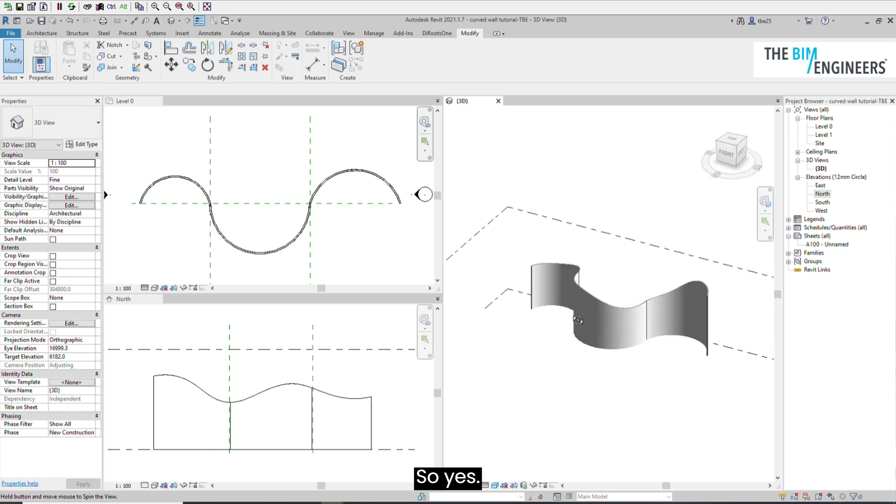
left_click(272, 387)
scroll(271, 407, "up", 2)
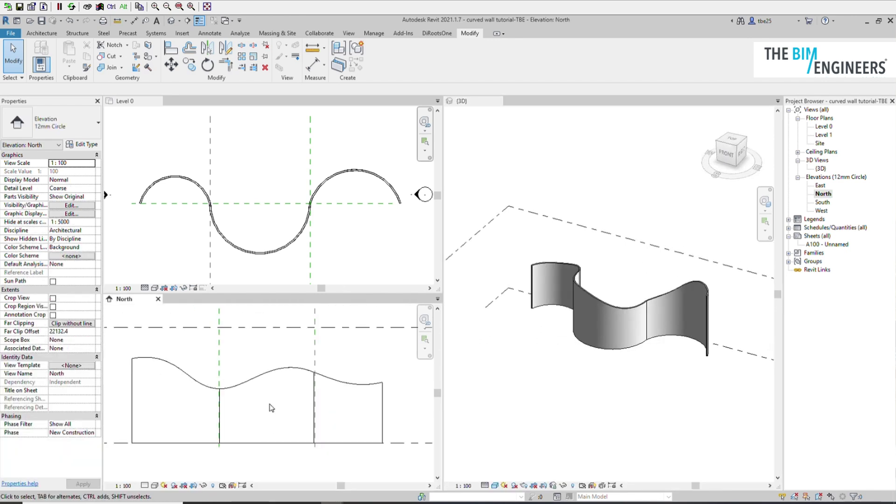